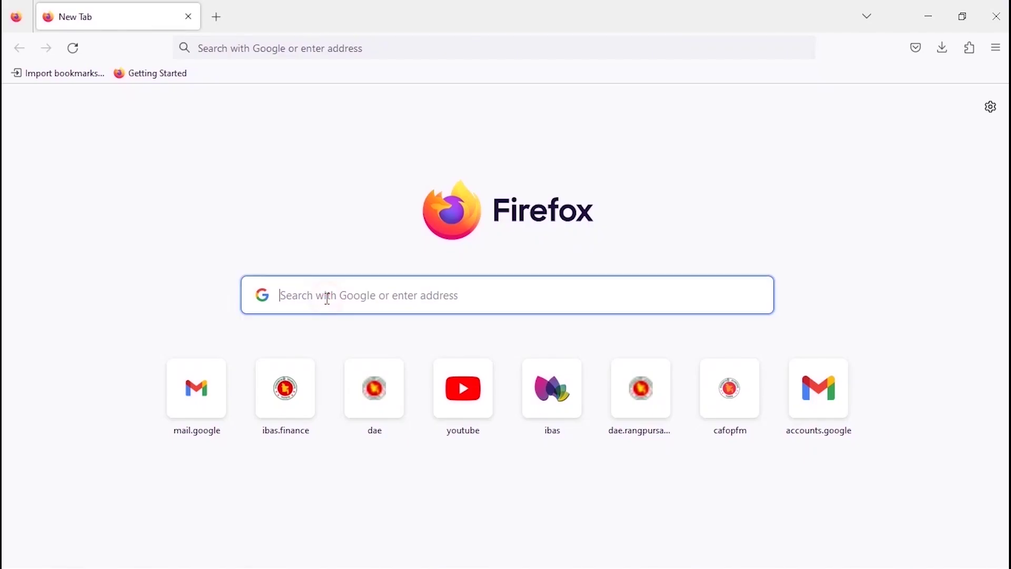
Search Google for 'ibas++' from the address-bar history and open the Integrated Budget And Accounting System result.
type("ibas.finance.gov.bd/")
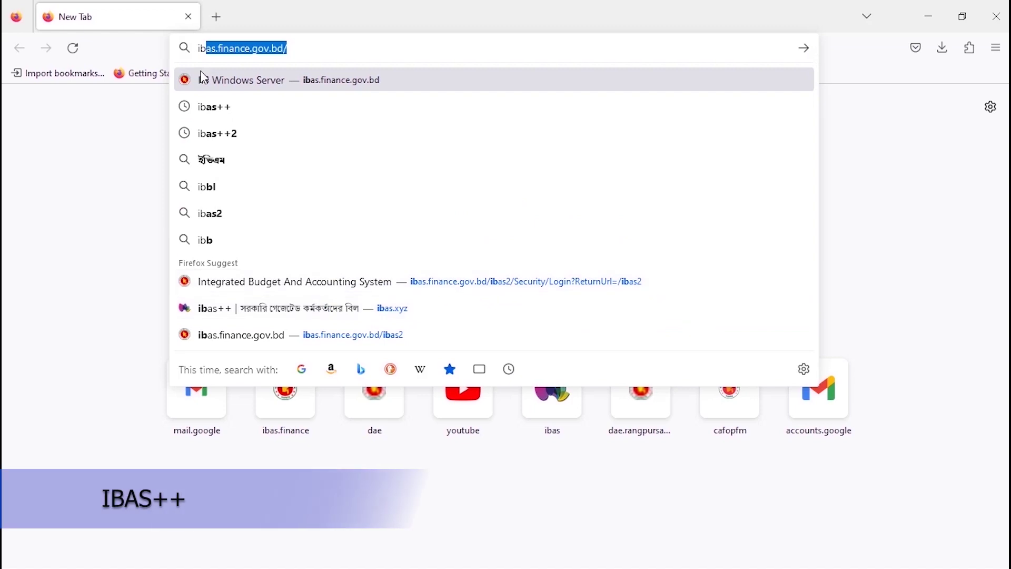
left_click(210, 108)
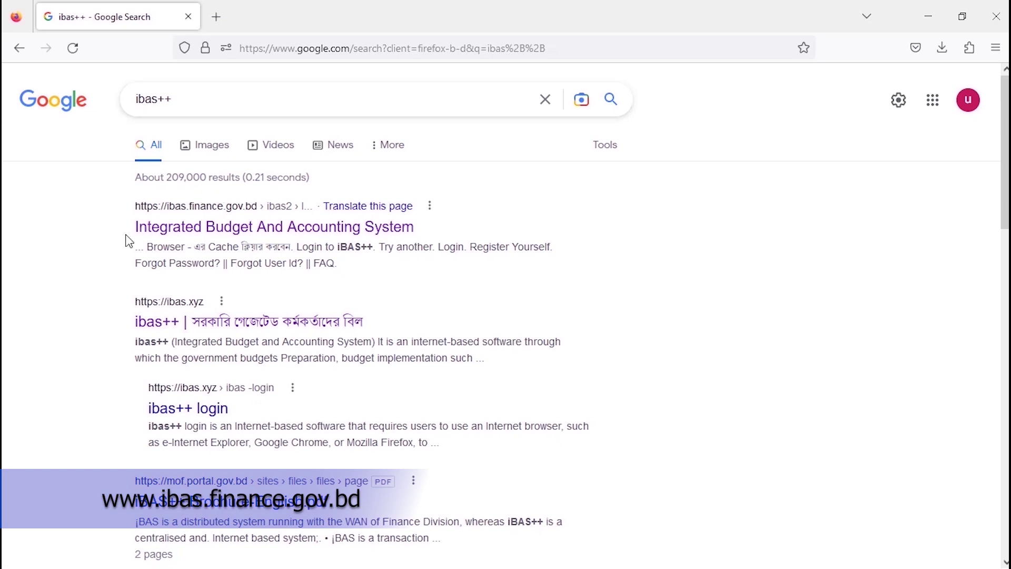
left_click(250, 237)
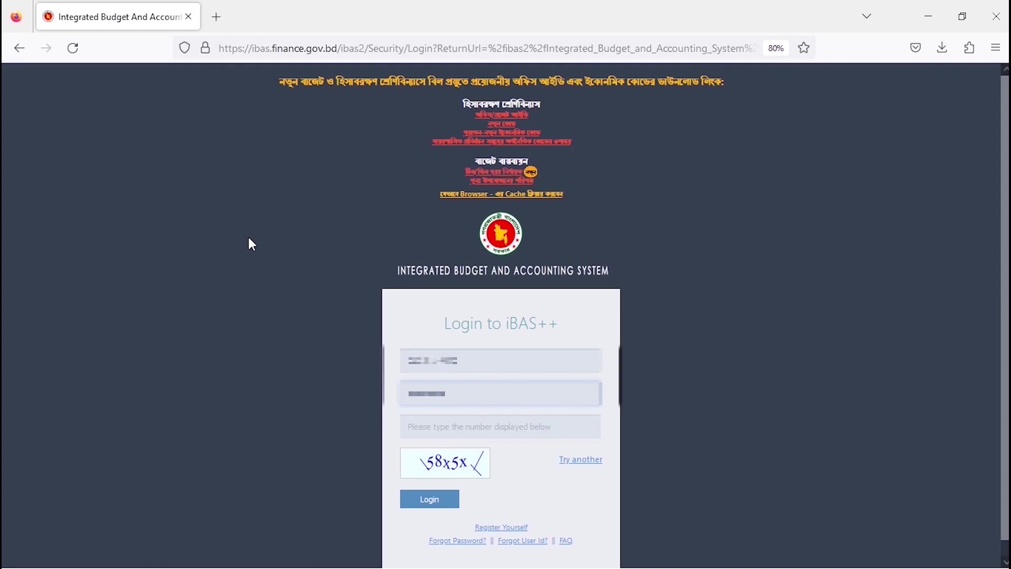
Enter the displayed captcha number and log in to iBAS++ with the filled user ID and password.
type("58x5x")
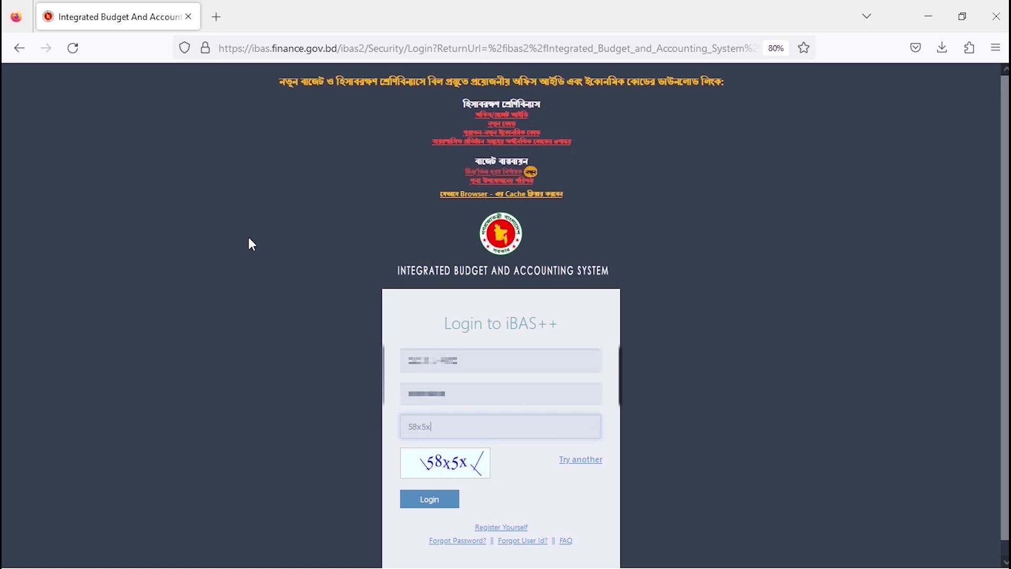
left_click(421, 504)
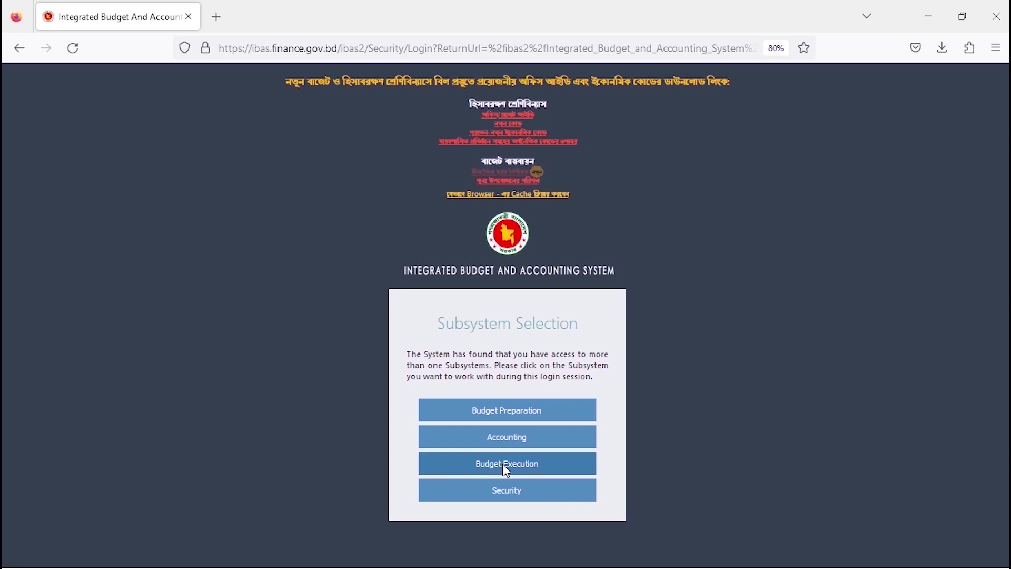
Enter Budget Execution and read the bank account information notice, zooming the page out to 67%.
left_click(507, 470)
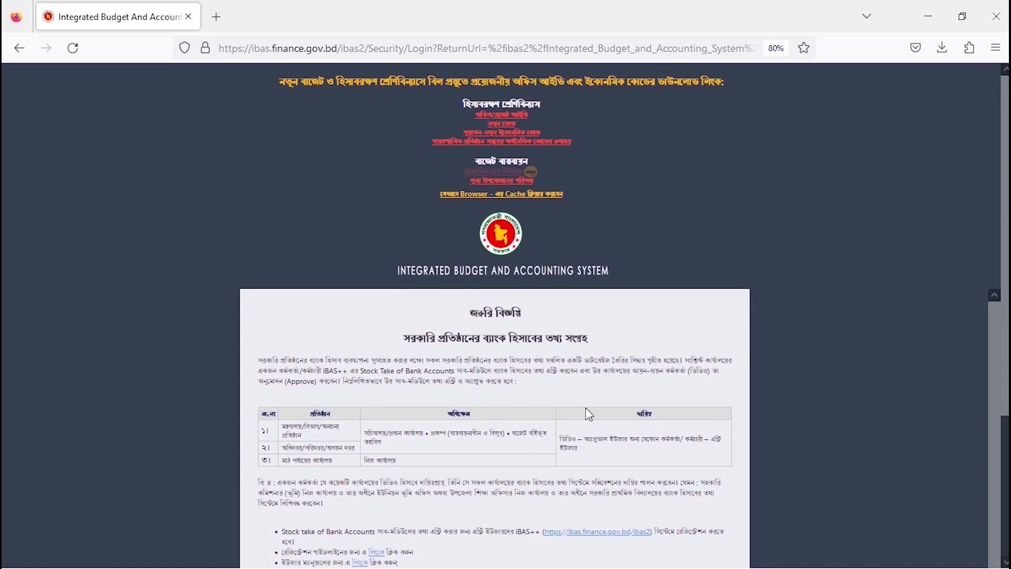
scroll(589, 415, "down", 2)
scroll(589, 414, "up", 2)
key("ctrl+minus")
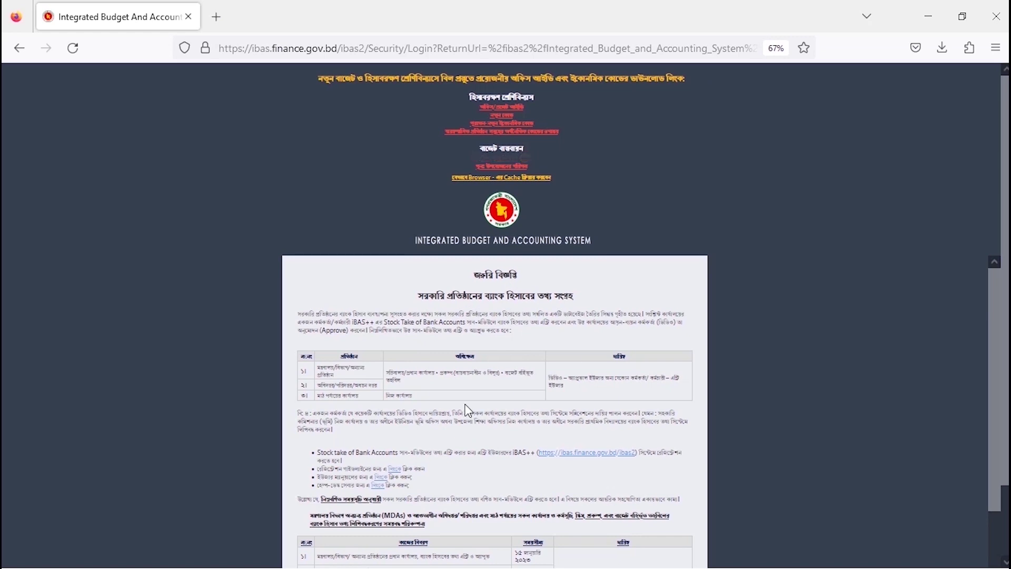
scroll(467, 410, "down", 5)
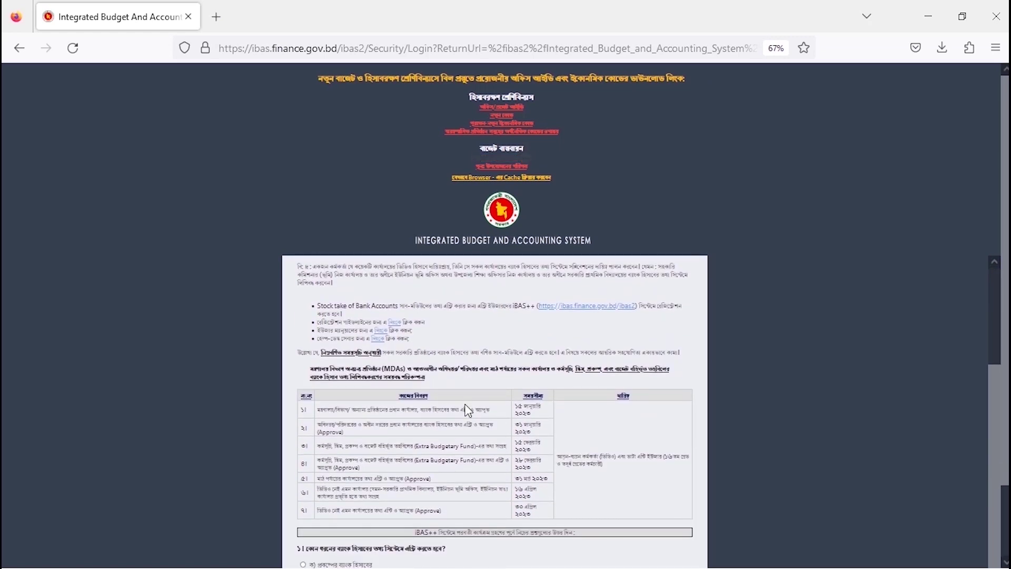
scroll(468, 411, "up", 5)
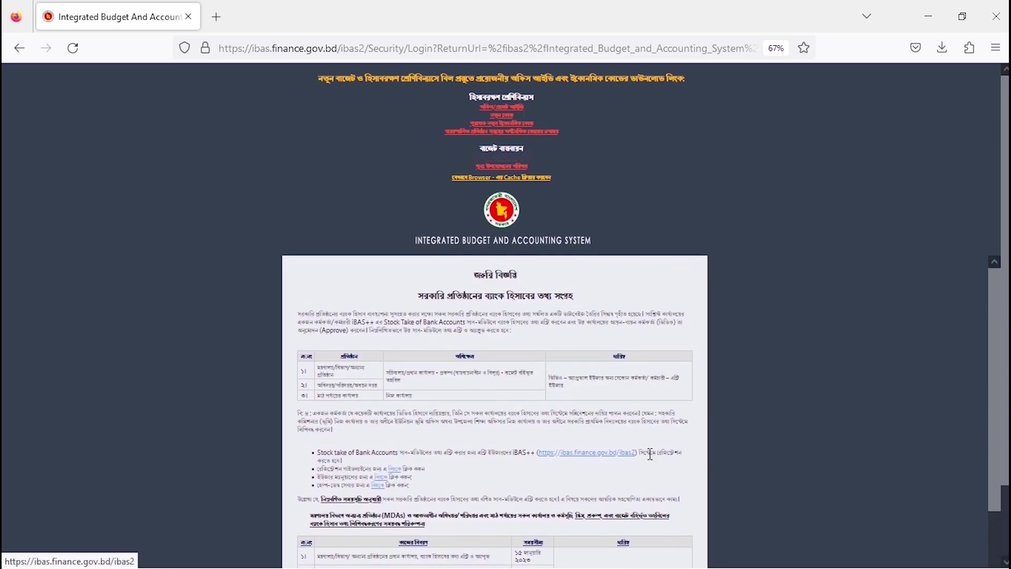
Open iBASStockTakeRegGuideline.pdf in a new tab, skim pages 1–3, then return to the iBAS++ tab.
right_click(397, 468)
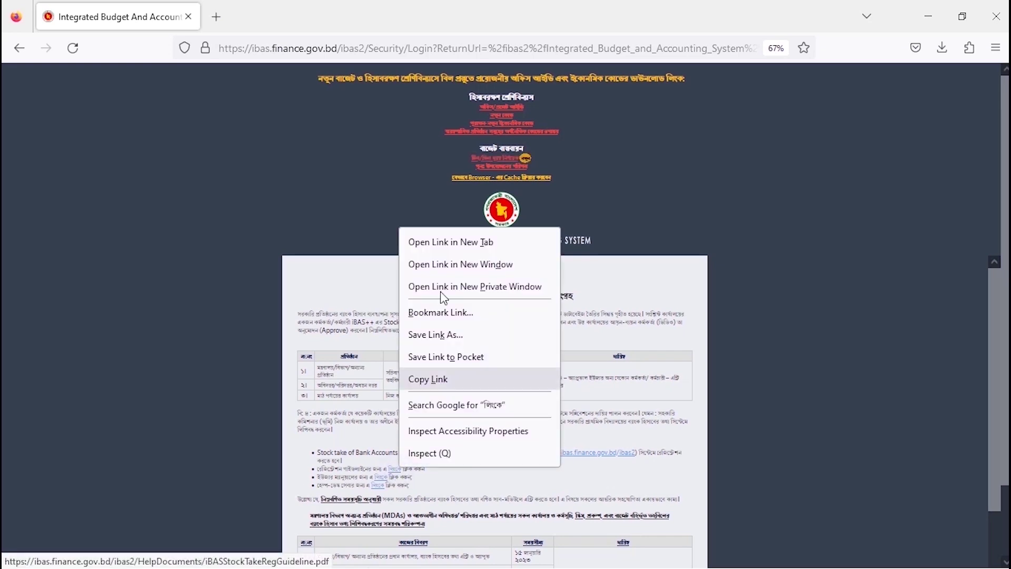
left_click(451, 242)
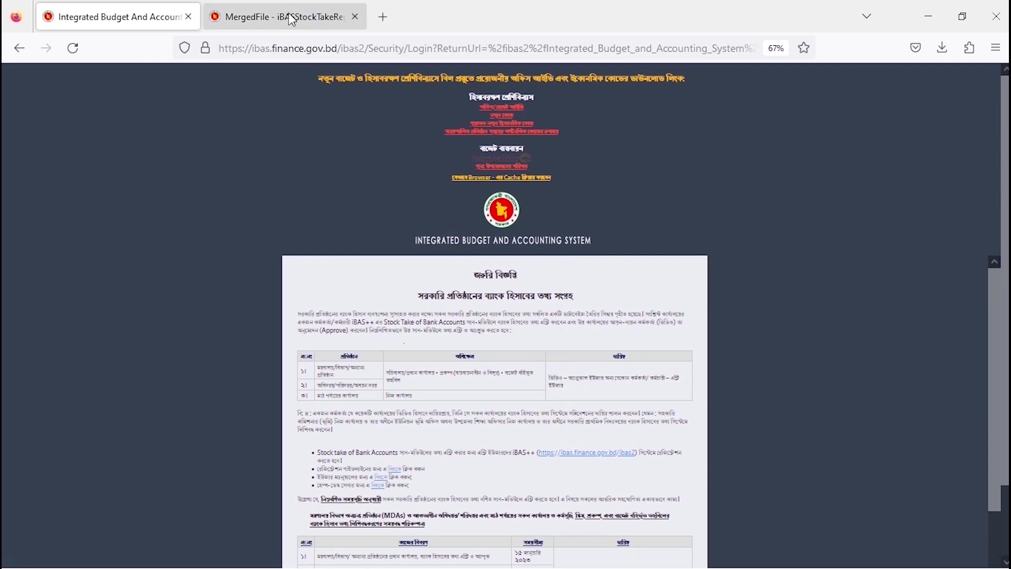
left_click(292, 17)
scroll(387, 363, "down", 1)
scroll(388, 363, "down", 15)
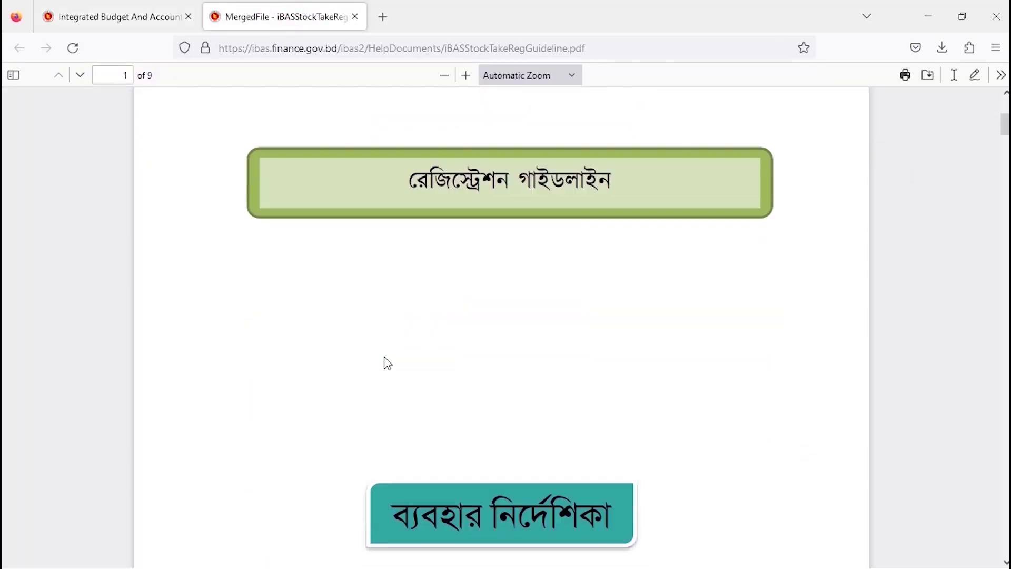
scroll(388, 364, "down", 15)
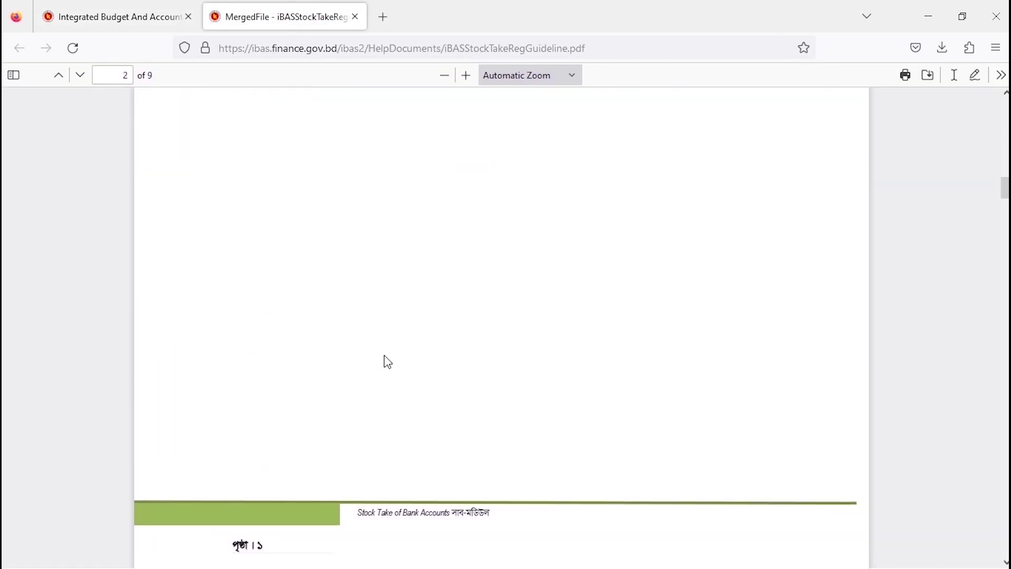
scroll(348, 286, "up", 1)
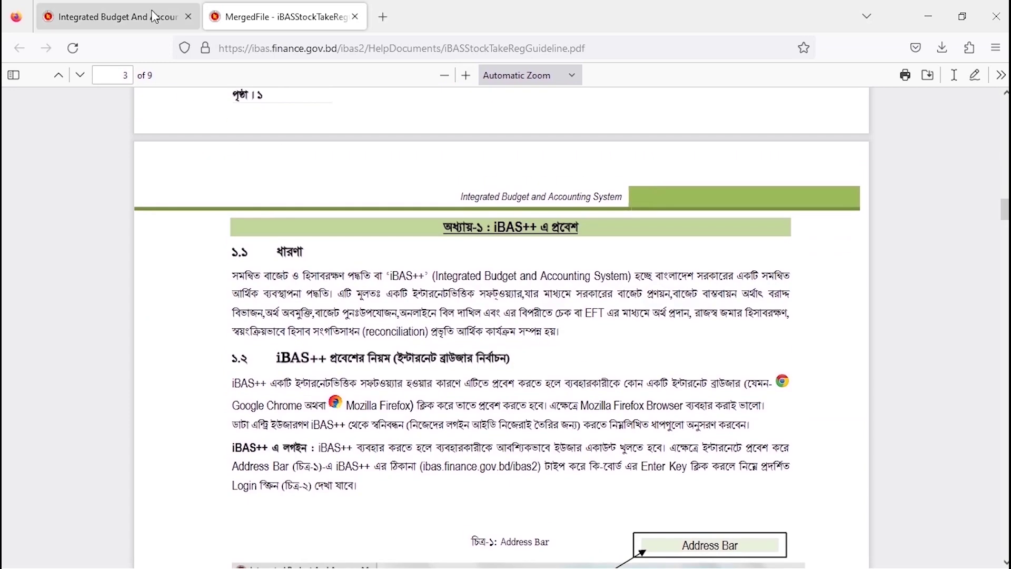
left_click(142, 17)
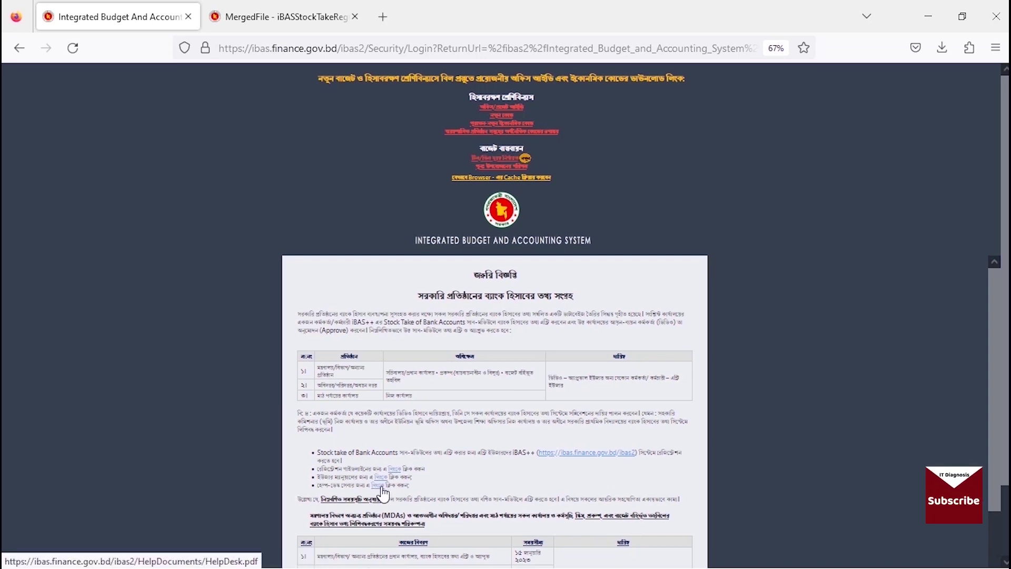
Zoom the notice page back in, read down to the questions, and select an answer to the first one.
scroll(443, 484, "down", 4)
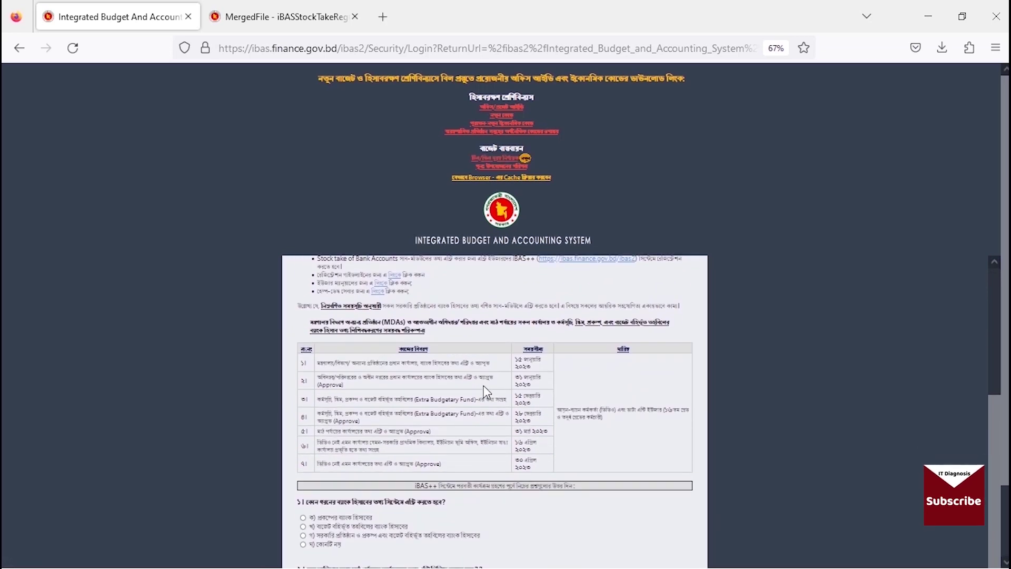
key("ctrl+plus")
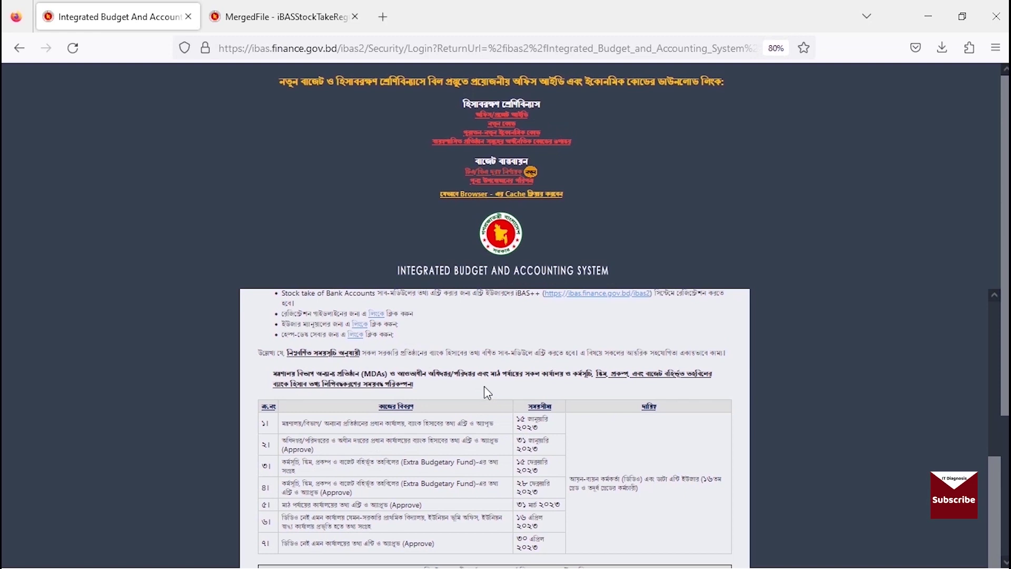
scroll(482, 387, "down", 1)
scroll(480, 387, "down", 2)
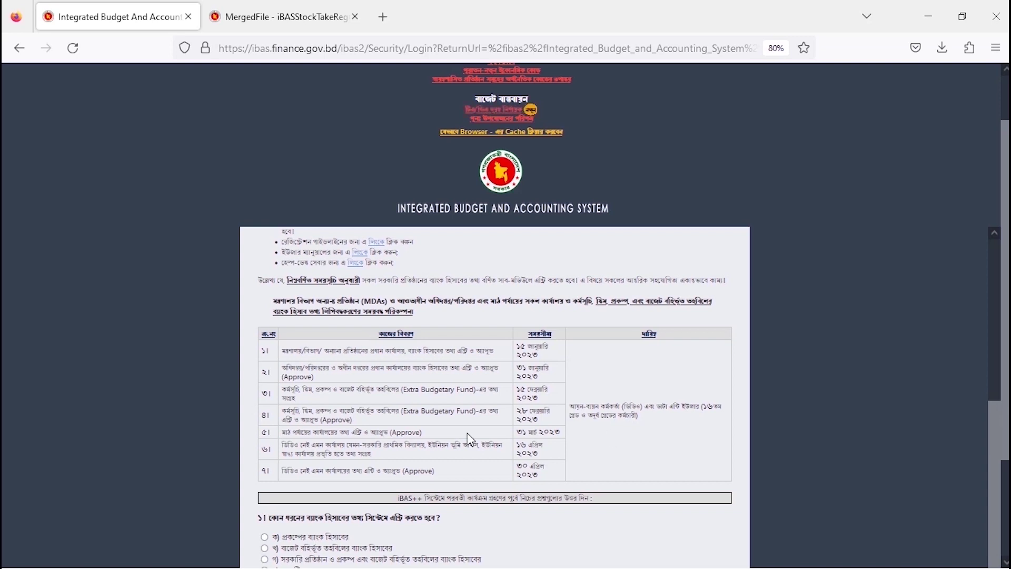
scroll(474, 437, "down", 3)
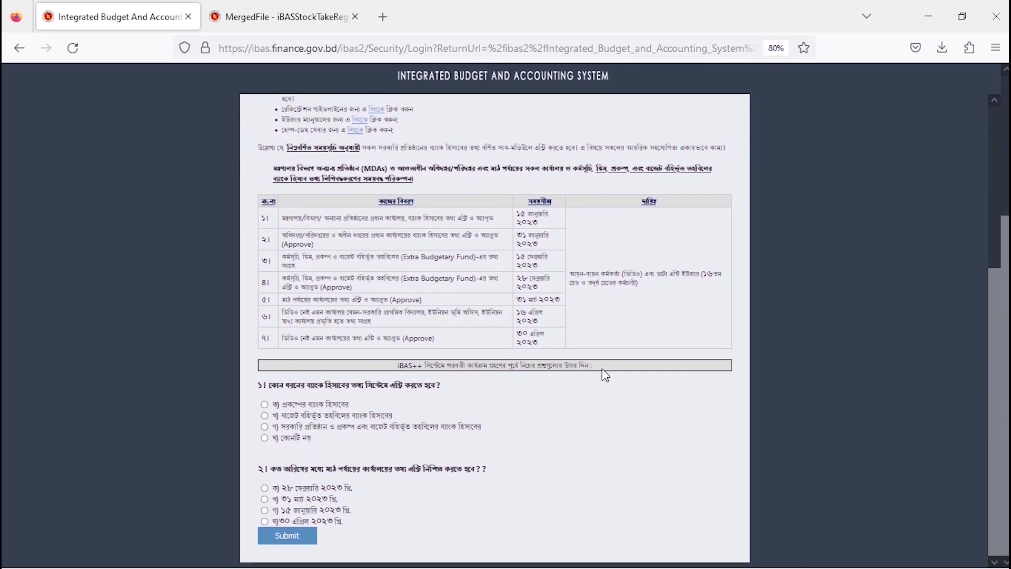
scroll(481, 395, "up", 1)
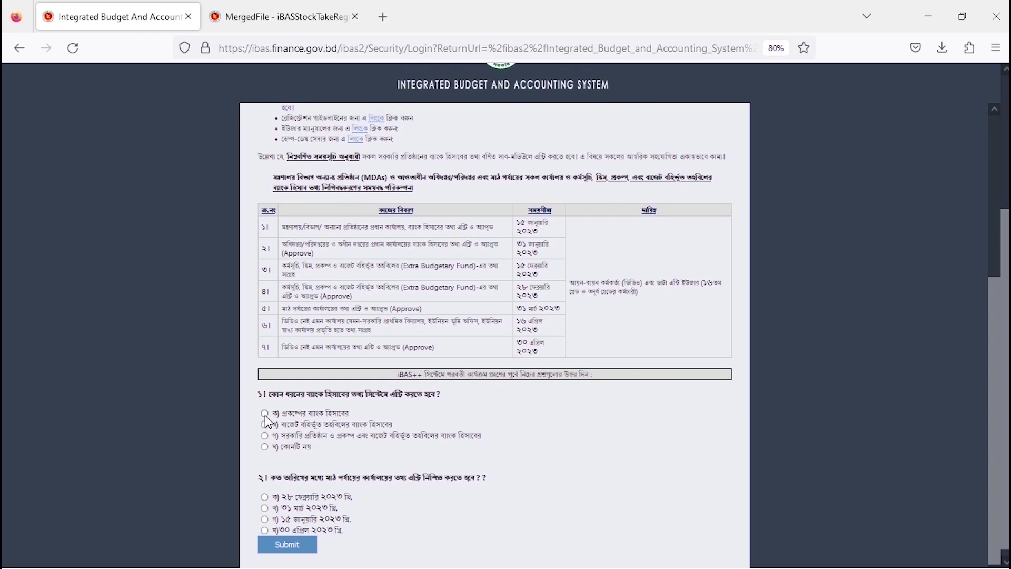
left_click(264, 435)
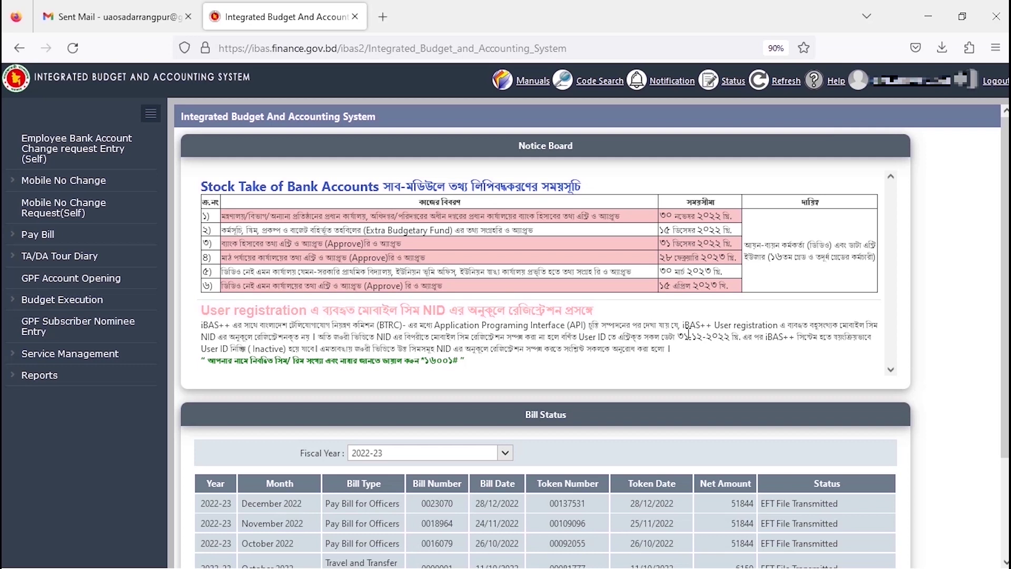
Under Pay Bill > Bill Submission, load the 2022-23 January 2023 bill and review its deductions.
left_click(11, 236)
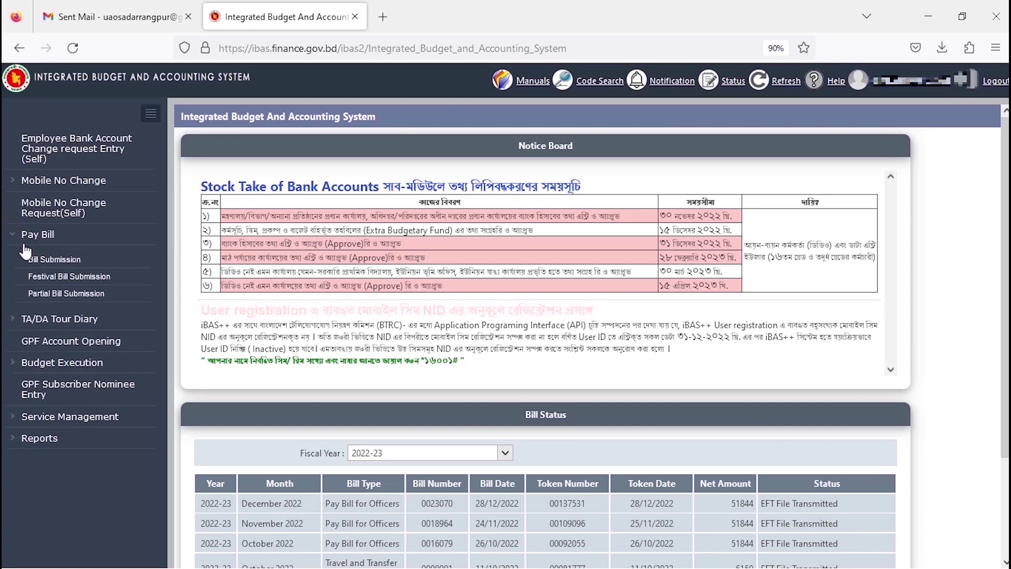
left_click(46, 265)
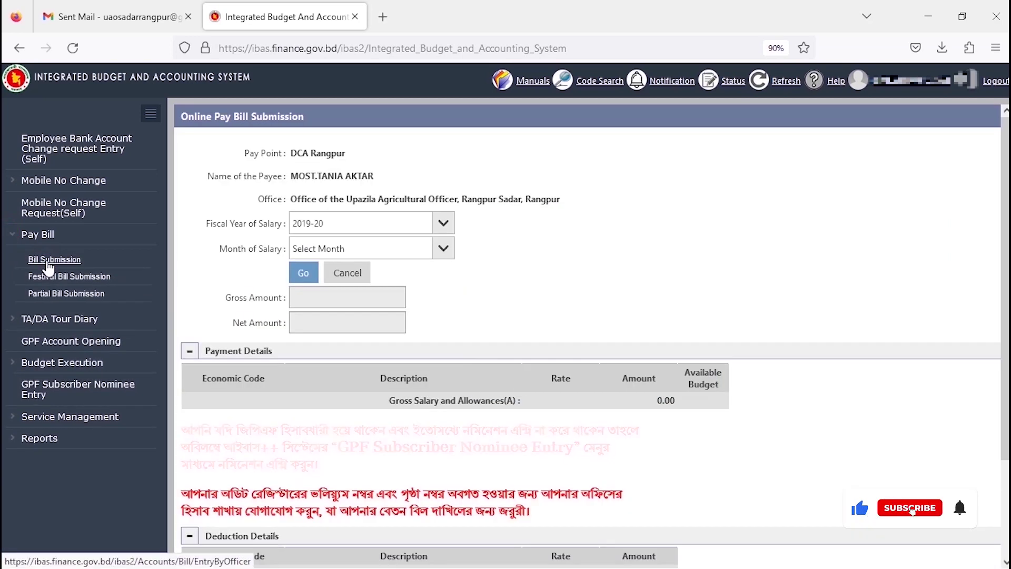
left_click(428, 224)
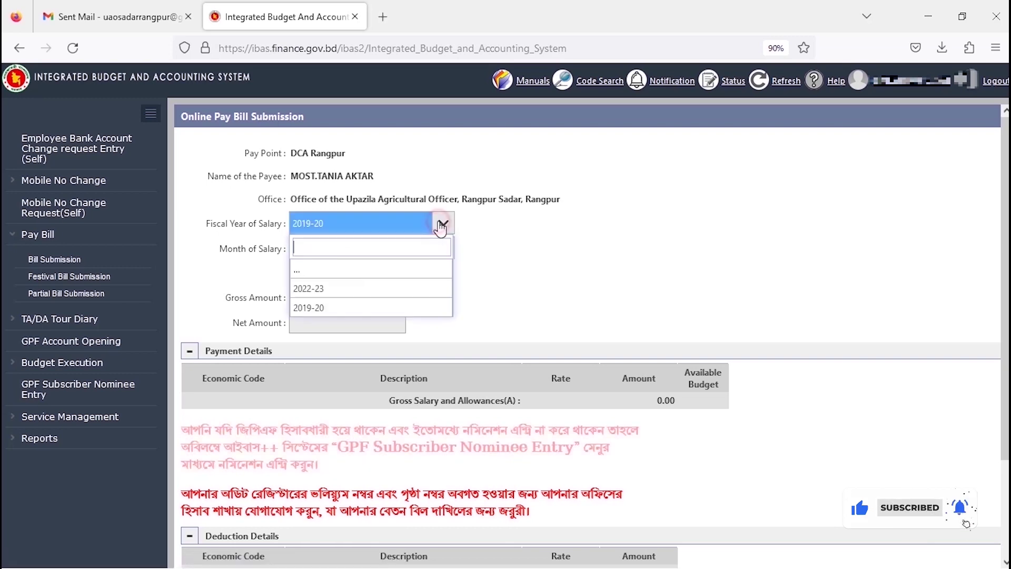
left_click(322, 289)
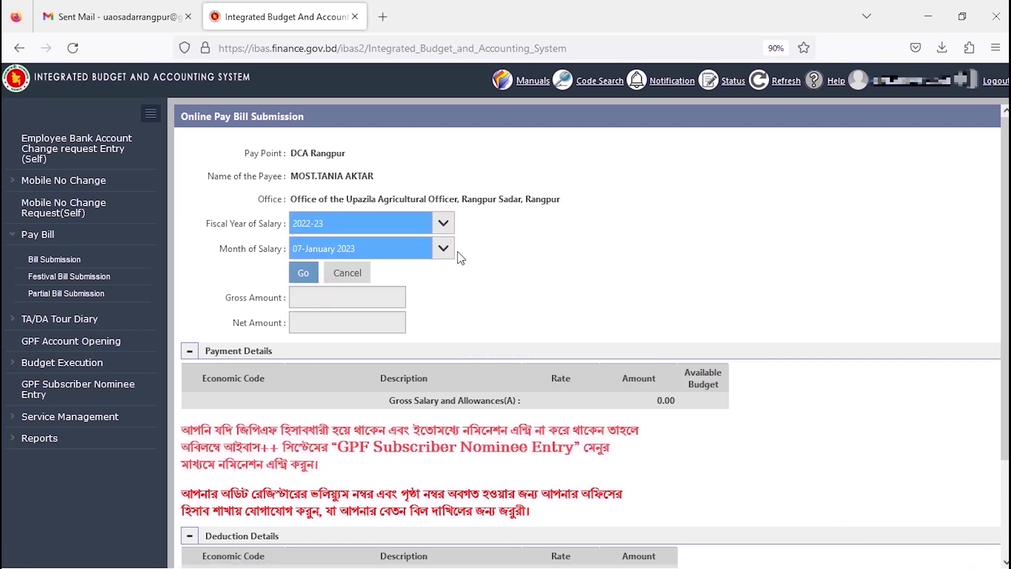
left_click(307, 279)
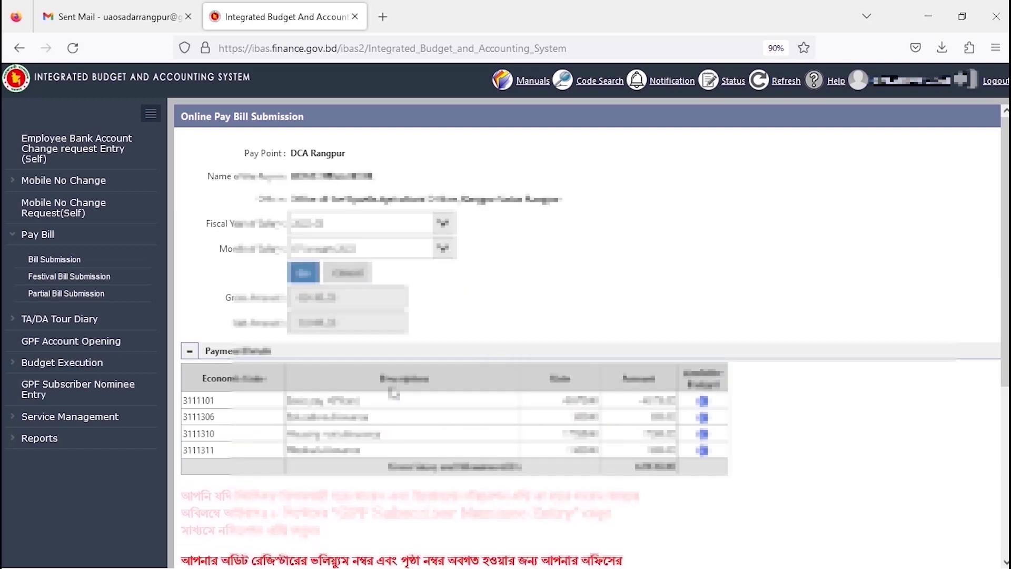
scroll(538, 382, "down", 5)
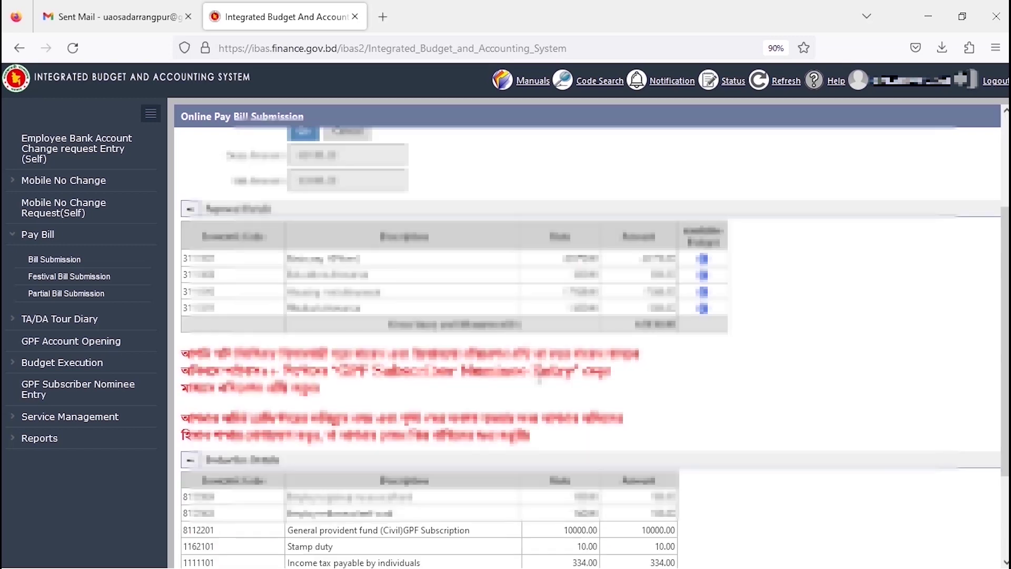
scroll(324, 557, "up", 1)
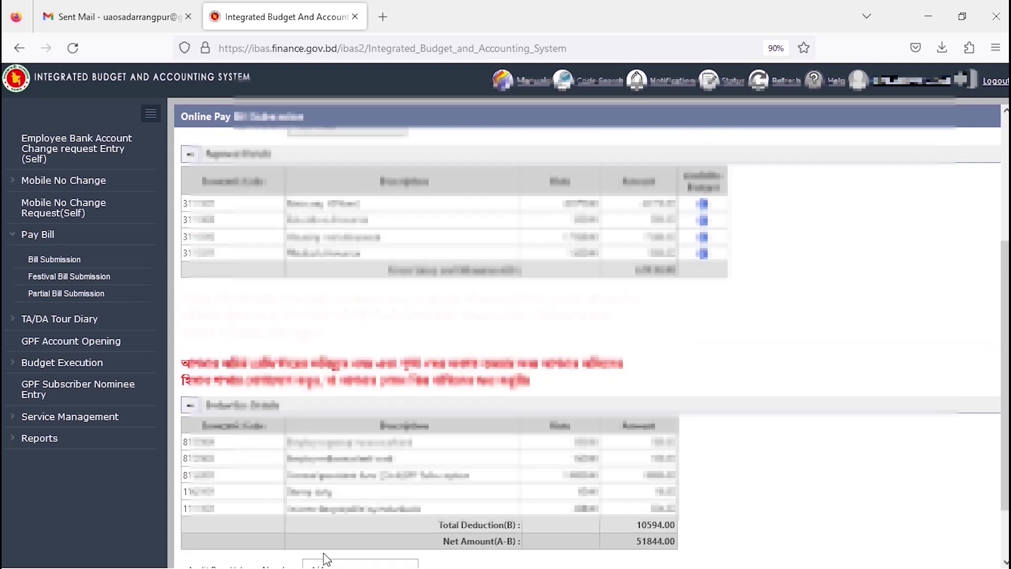
scroll(325, 557, "down", 1)
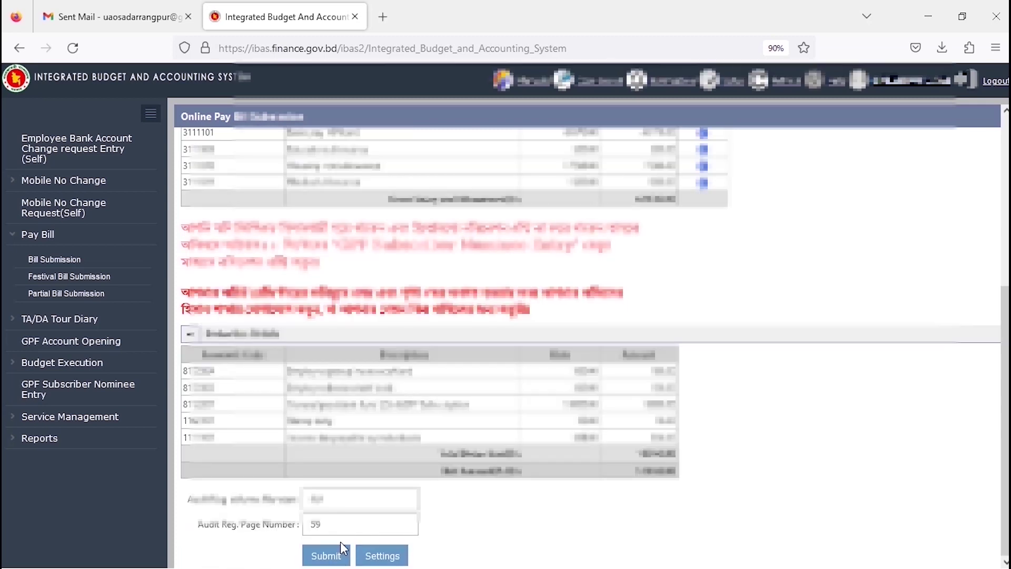
Submit the January 2023 pay bill, enter the user validation number, and acknowledge the confirmation message.
left_click(327, 555)
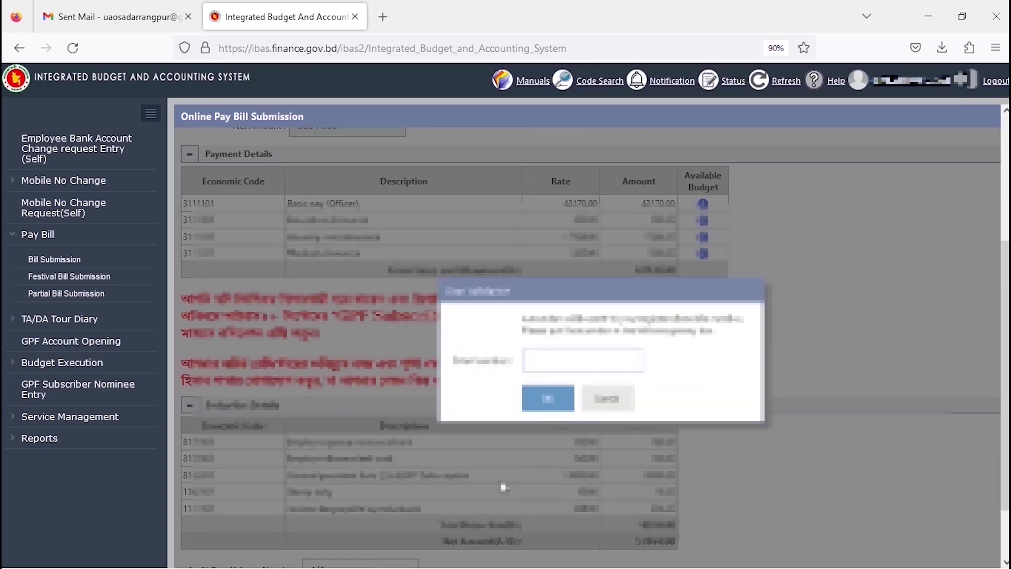
left_click(588, 361)
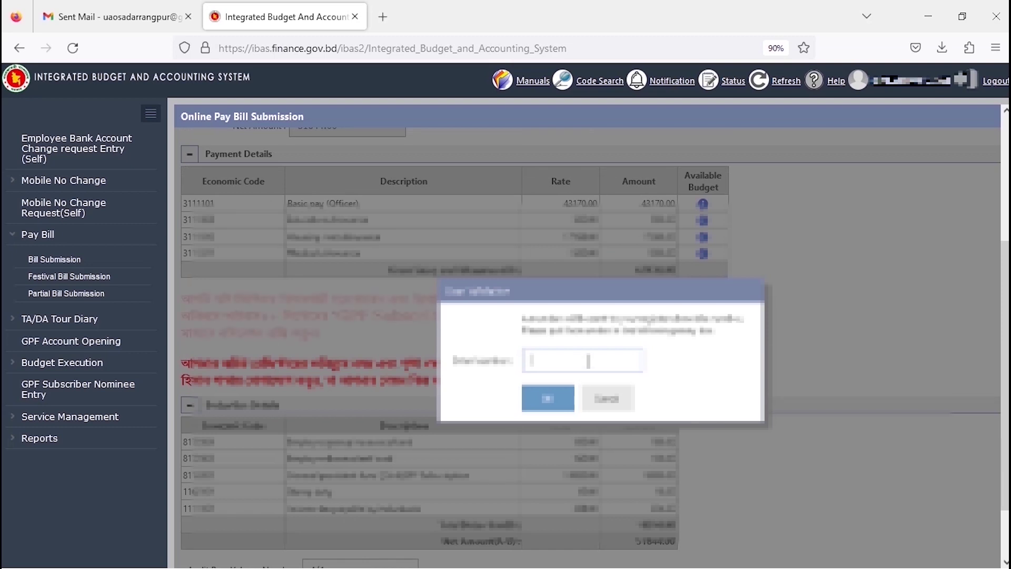
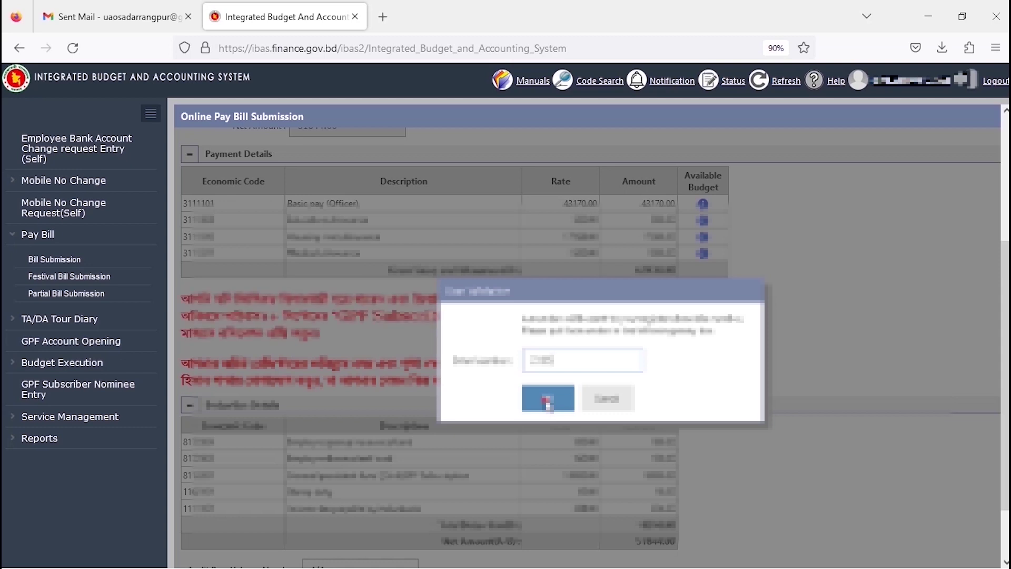
left_click(548, 403)
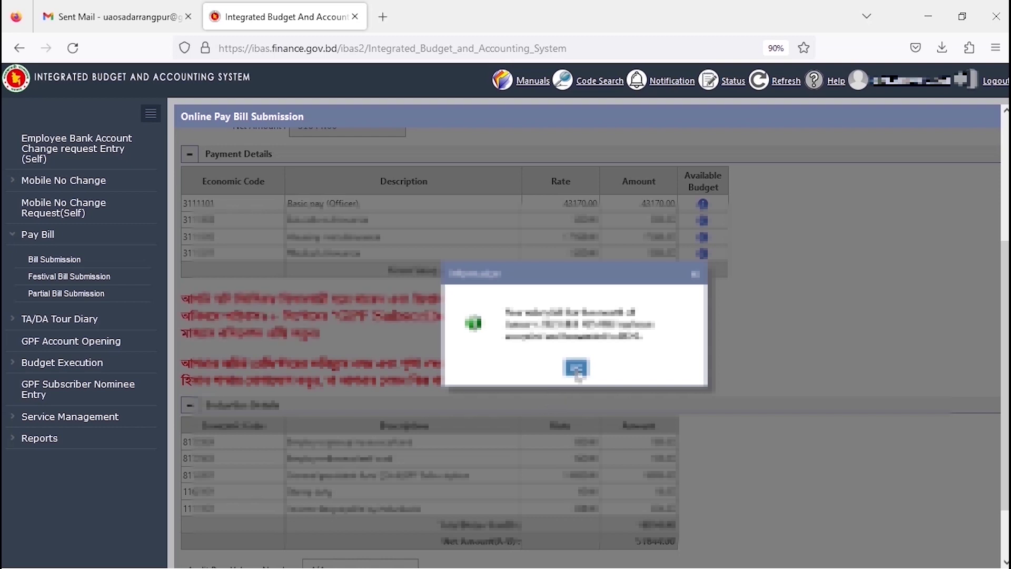
left_click(576, 369)
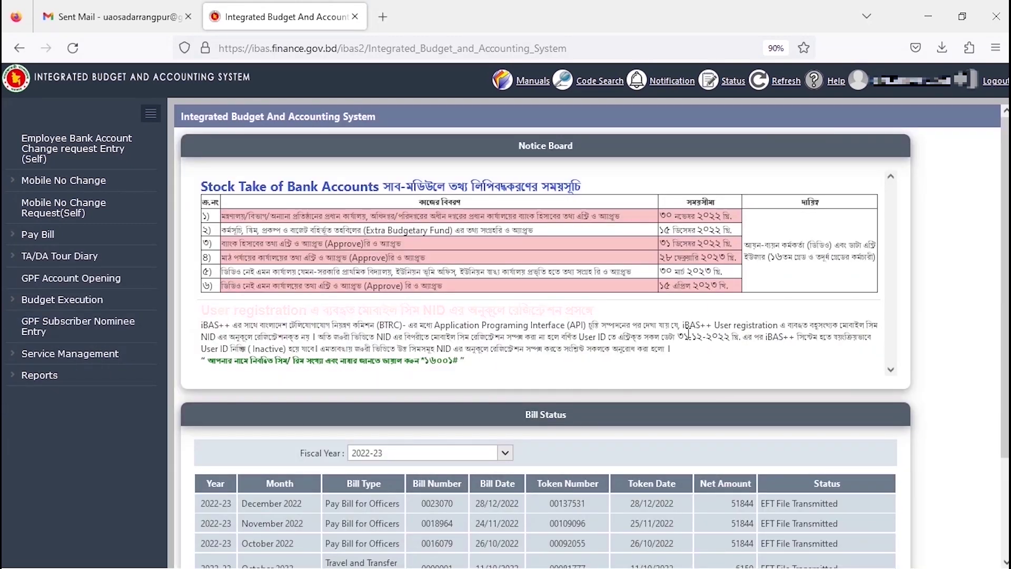